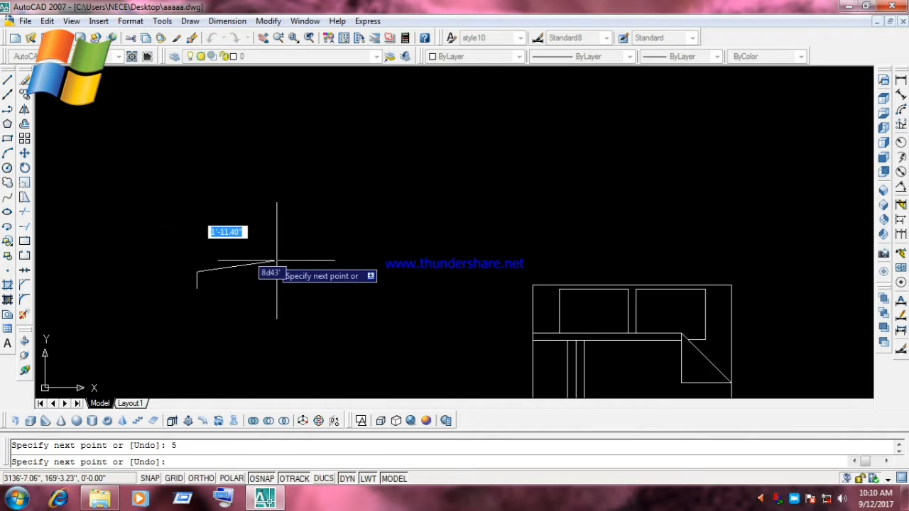
# Turn Ortho on, abandon the line in progress and delete the short vertical line already drawn
pyautogui.press('F8')
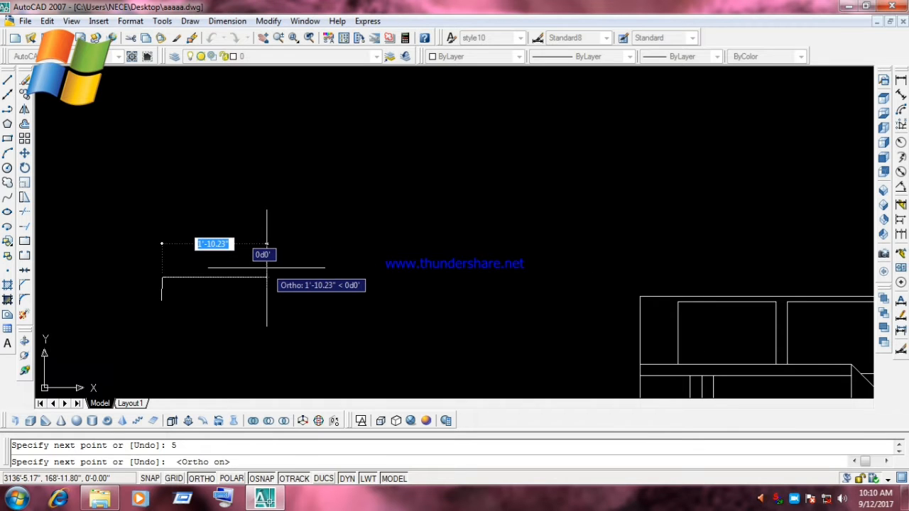
pyautogui.press('Escape')
pyautogui.click(227, 321)
pyautogui.click(118, 246)
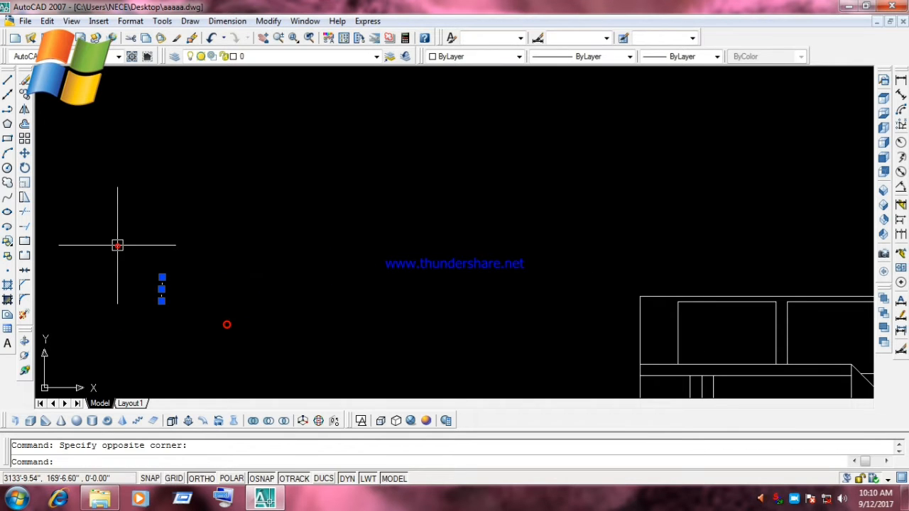
pyautogui.press('Delete')
# Draw a closed rectangle of lines in the empty area, 1' wide and 5 inches high
pyautogui.write('L')
pyautogui.press('Return')
pyautogui.click(193, 333)
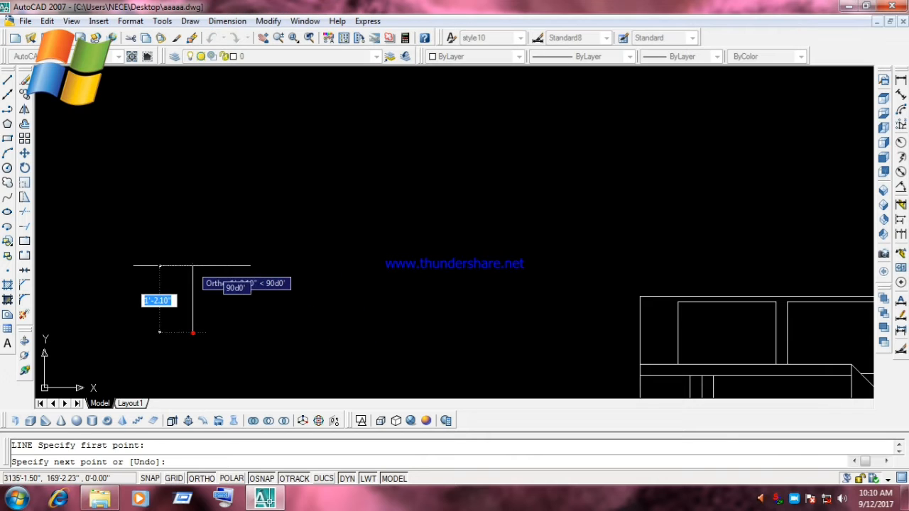
pyautogui.write('5')
pyautogui.press('Return')
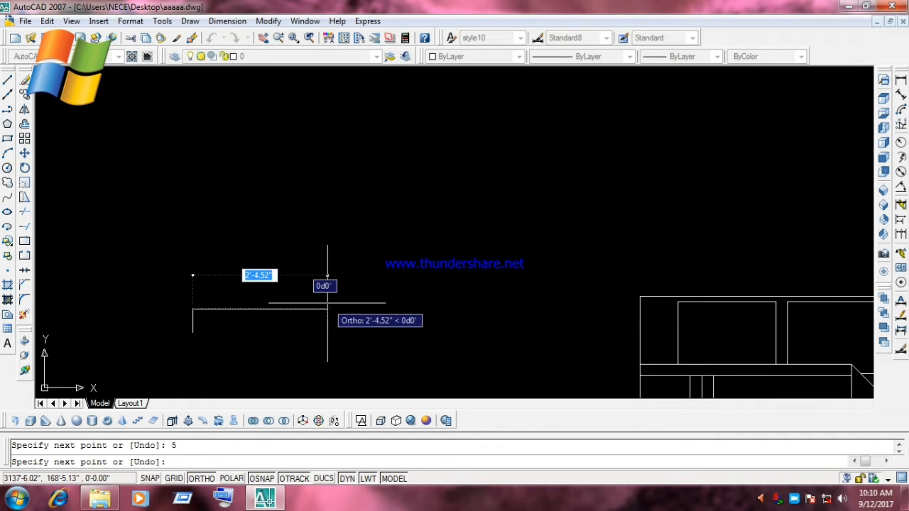
pyautogui.write("1'")
pyautogui.press('Return')
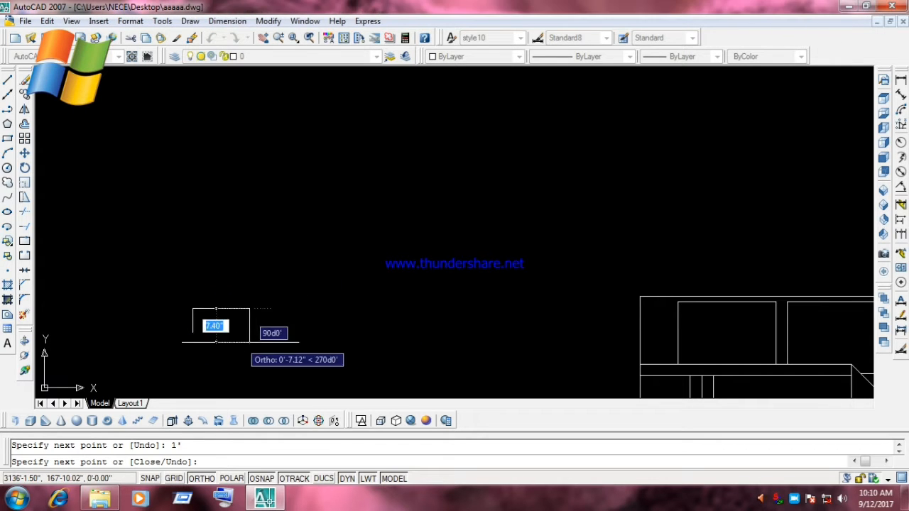
pyautogui.scroll(3, 240, 338)
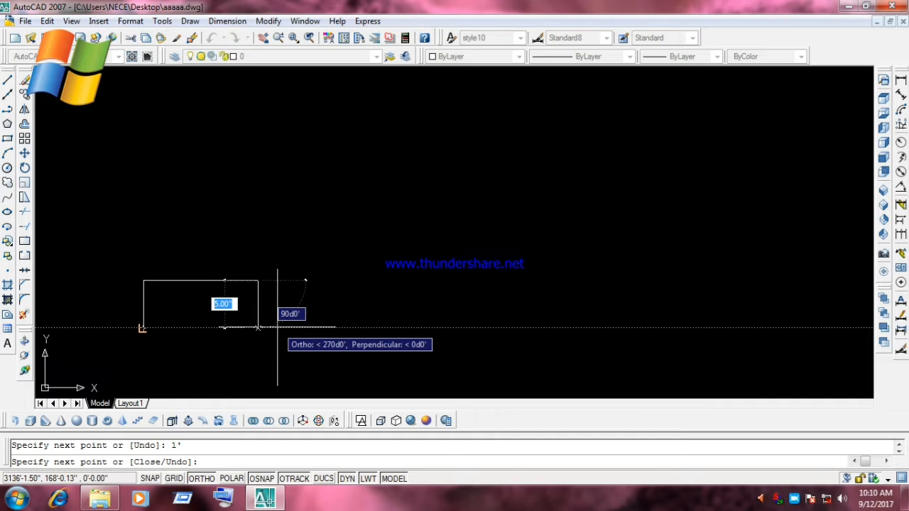
pyautogui.write('5')
pyautogui.press('Return')
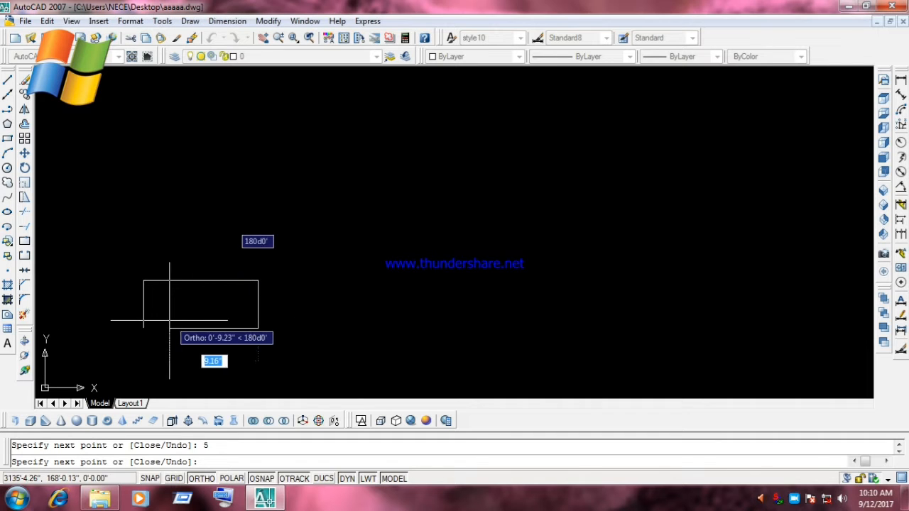
pyautogui.press('Escape')
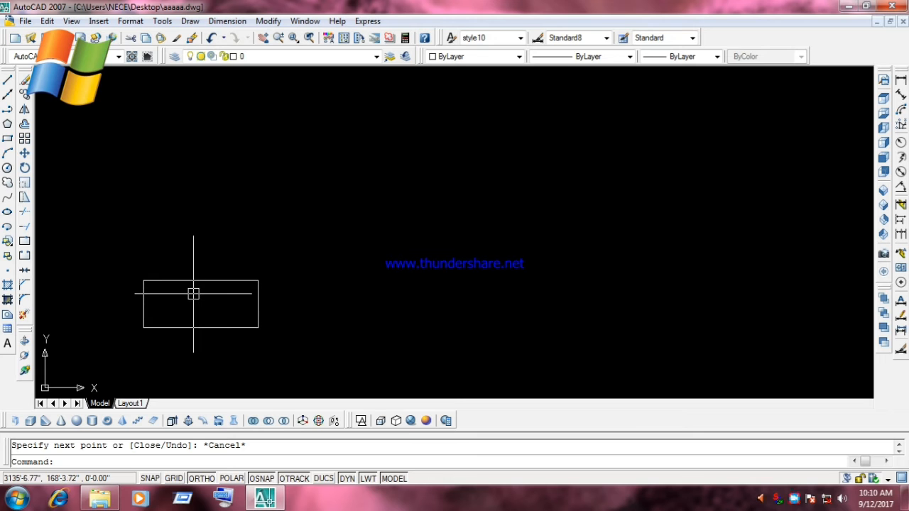
# Offset the rectangle's top and bottom lines inward by 2 inches
pyautogui.write('o')
pyautogui.press('Return')
pyautogui.write('2')
pyautogui.press('Return')
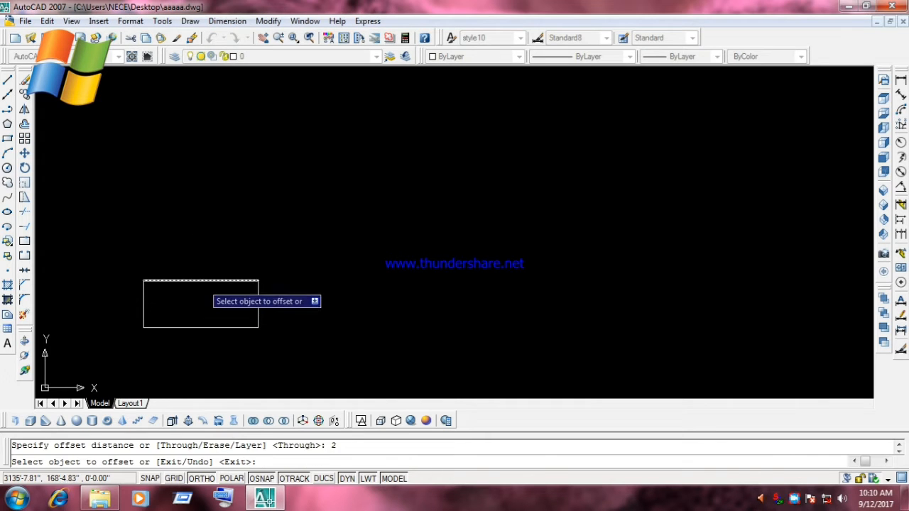
pyautogui.click(203, 282)
pyautogui.click(203, 305)
pyautogui.click(206, 330)
pyautogui.click(207, 298)
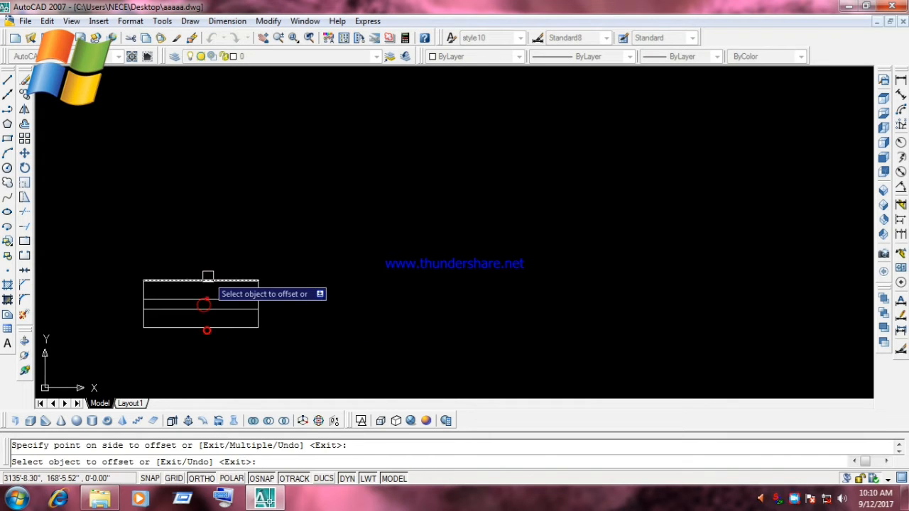
pyautogui.press('Escape')
# Set the colour of both inner horizontal lines to Cyan
pyautogui.click(208, 287)
pyautogui.click(191, 314)
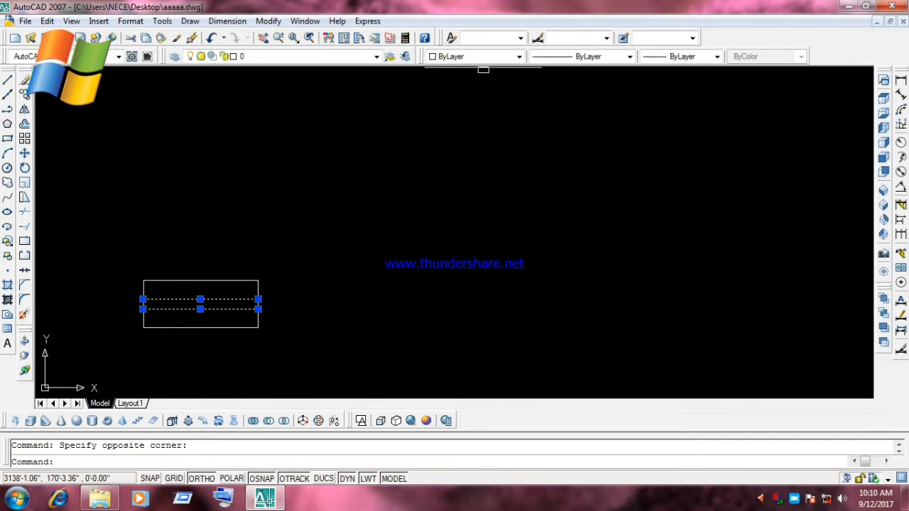
pyautogui.click(473, 57)
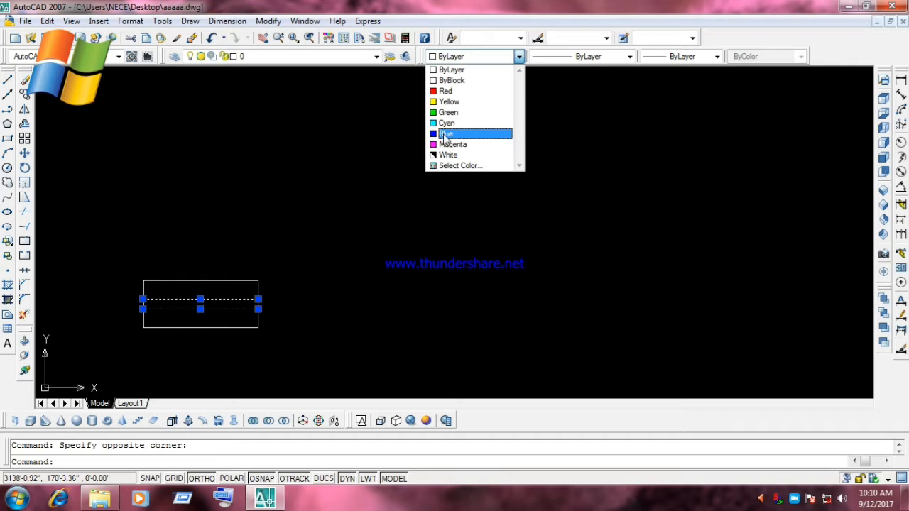
pyautogui.click(445, 127)
pyautogui.press('Escape')
# Set the colour of the rectangle's top and bottom lines to Blue
pyautogui.click(223, 280)
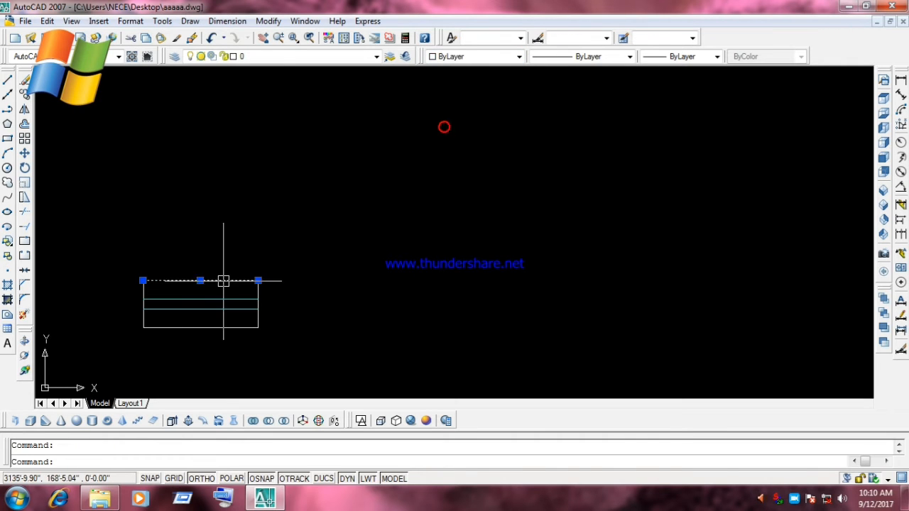
pyautogui.click(225, 329)
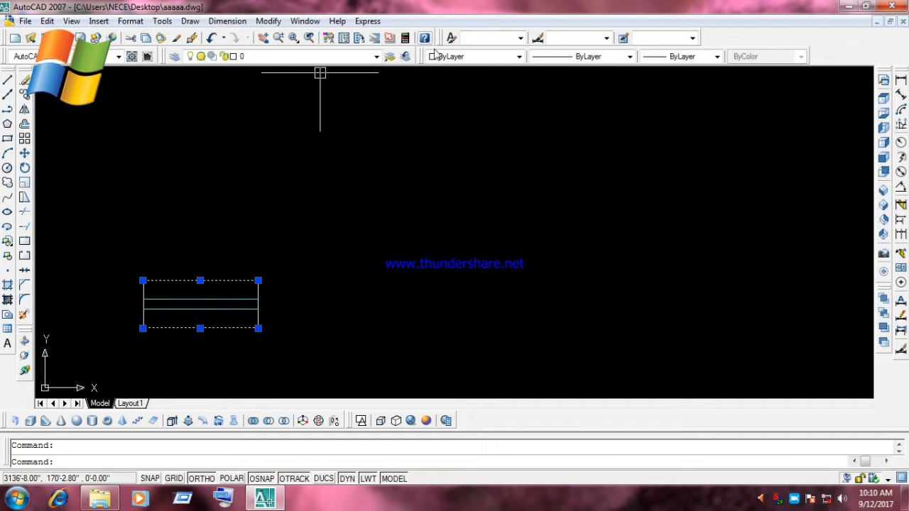
pyautogui.click(455, 58)
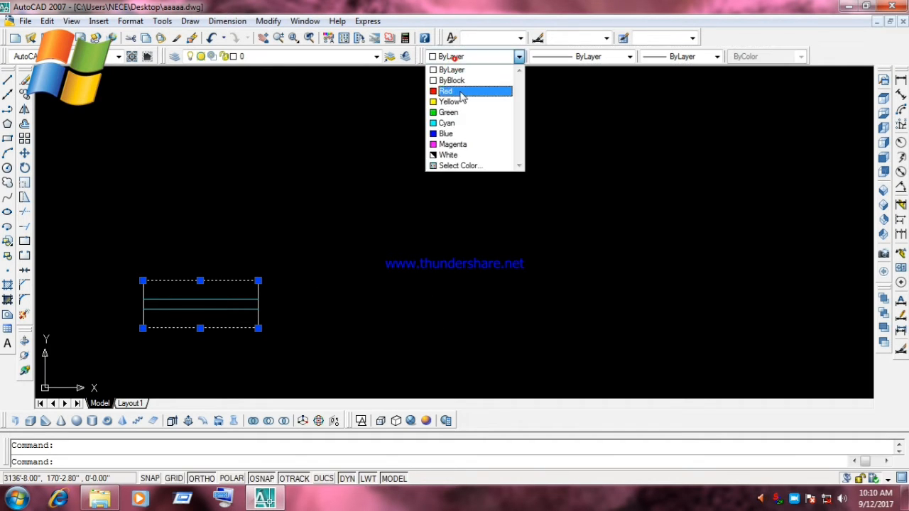
pyautogui.click(448, 133)
pyautogui.press('Escape')
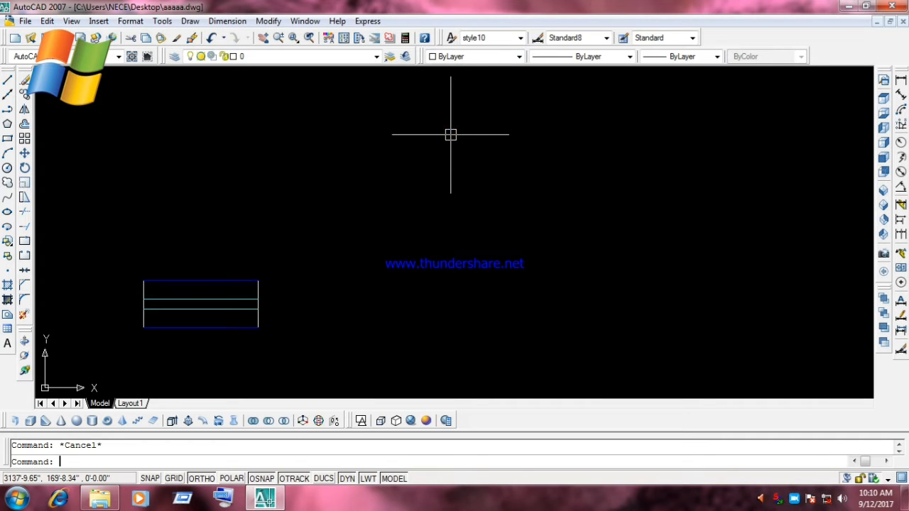
# Undo the colour changes on the inner and outer horizontal lines
pyautogui.moveTo(235, 333)
pyautogui.mouseDown(button='middle')
pyautogui.moveTo(469, 270)
pyautogui.moveTo(438, 231)
pyautogui.mouseUp(button='middle')
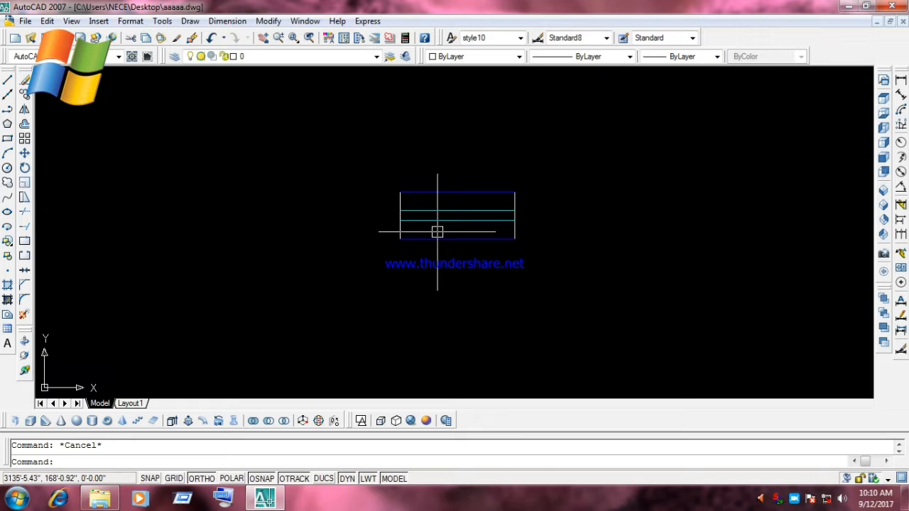
pyautogui.moveTo(438, 232); pyautogui.dragTo(393, 254, button='middle')
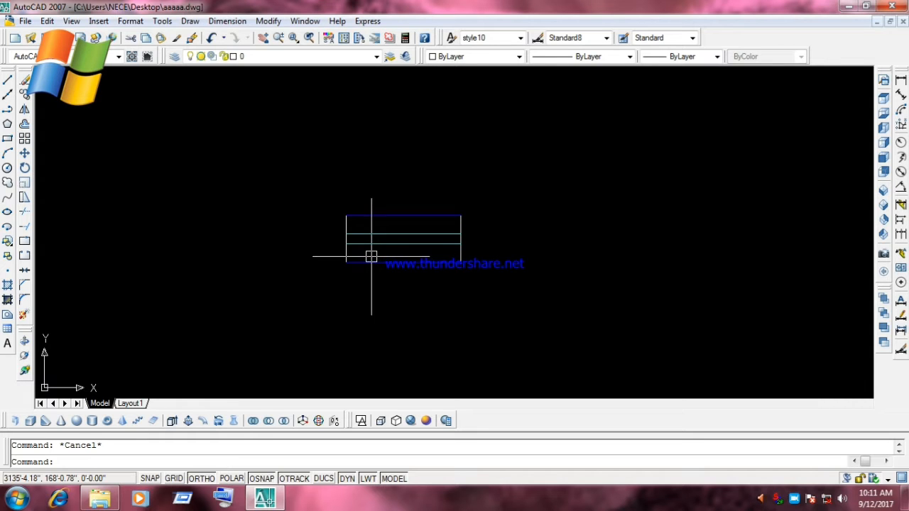
pyautogui.click(211, 38)
pyautogui.click(211, 38)
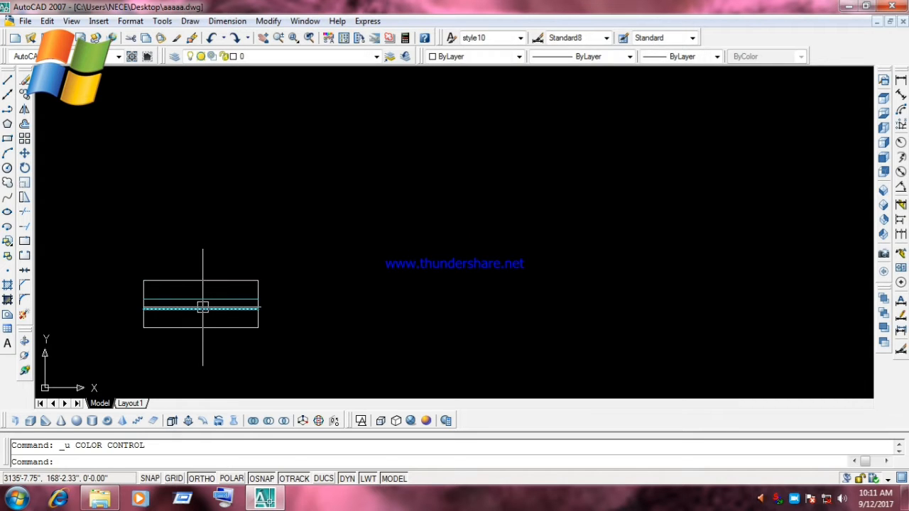
pyautogui.click(235, 37)
# Set the colour of only the upper inner line to Cyan
pyautogui.click(408, 304)
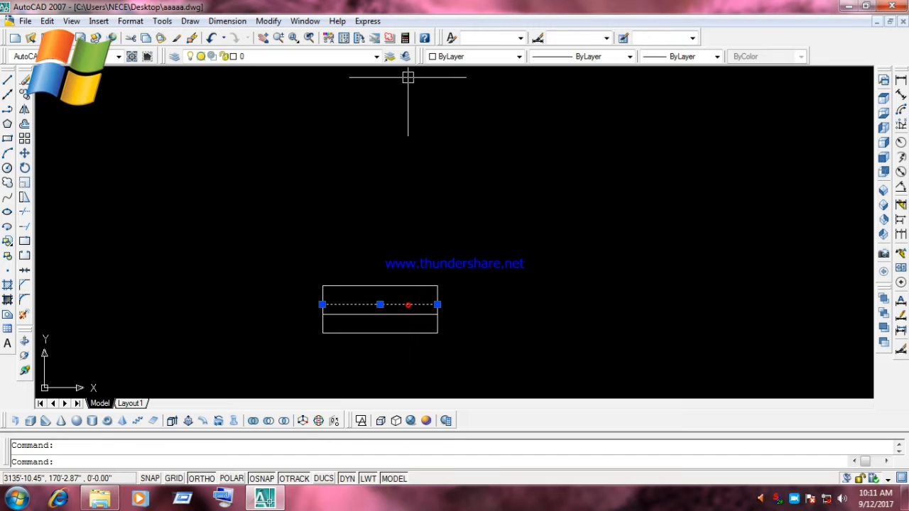
pyautogui.click(460, 56)
pyautogui.click(449, 124)
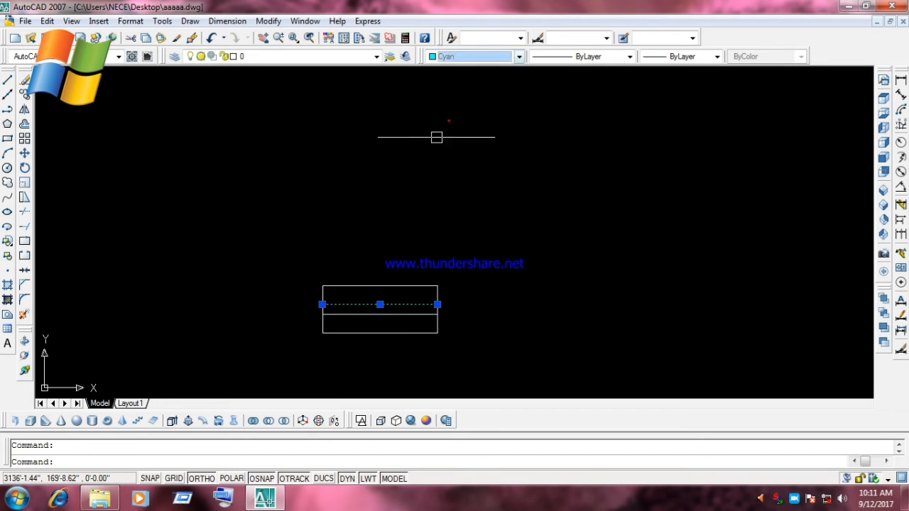
pyautogui.press('Escape')
# Set the colour of only the rectangle's top line to Blue
pyautogui.click(385, 286)
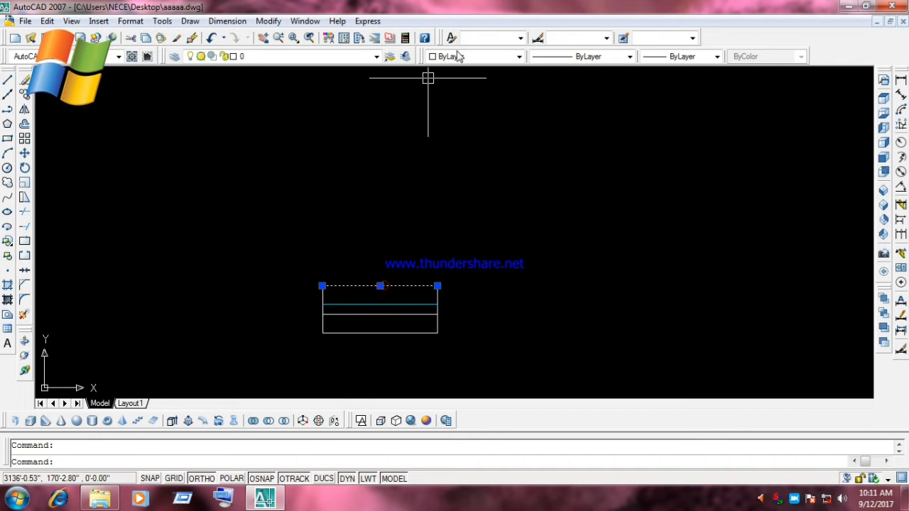
pyautogui.click(455, 56)
pyautogui.click(449, 134)
pyautogui.press('Escape')
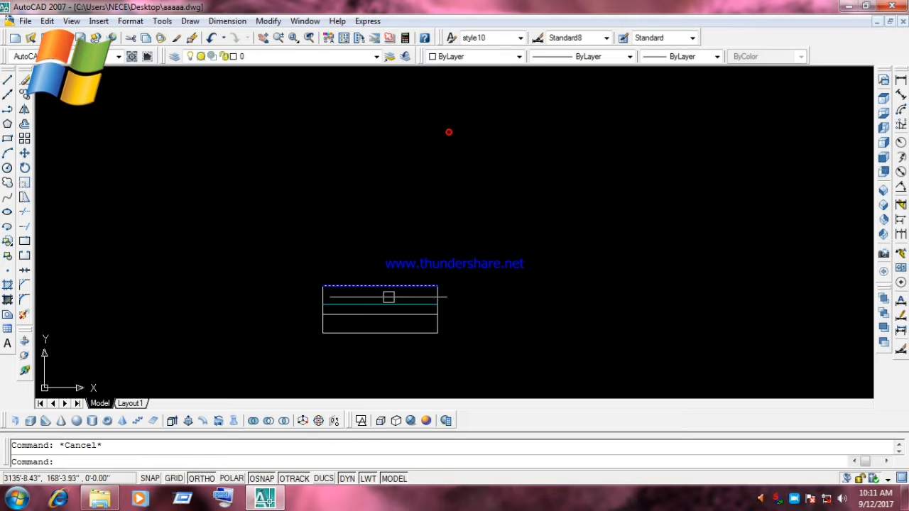
# Use Match Properties to copy the cyan upper inner line's properties to the lower inner line
pyautogui.moveTo(395, 306); pyautogui.dragTo(405, 228, button='middle')
pyautogui.scroll(2, 408, 232)
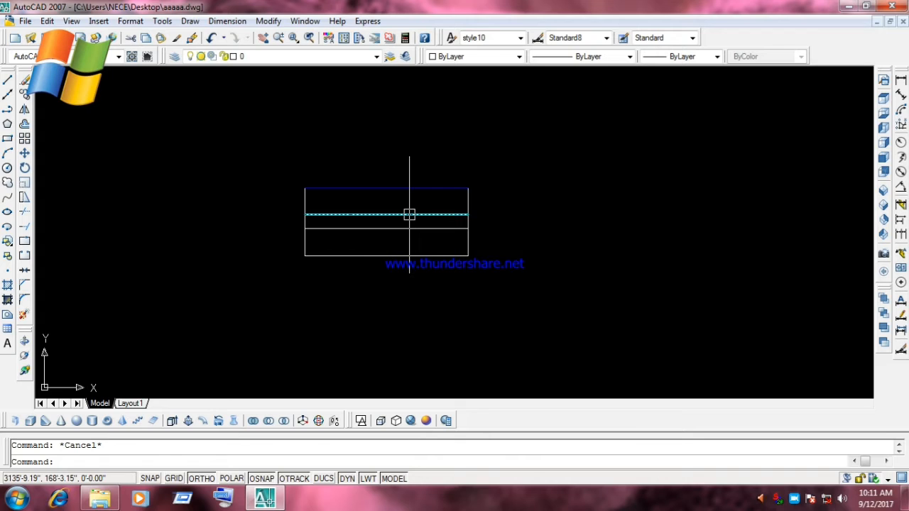
pyautogui.write('MA')
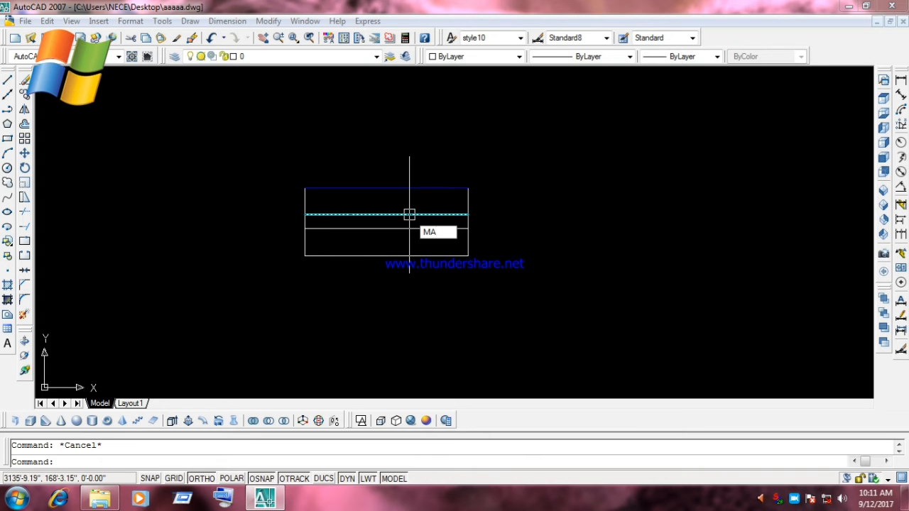
pyautogui.press('Return')
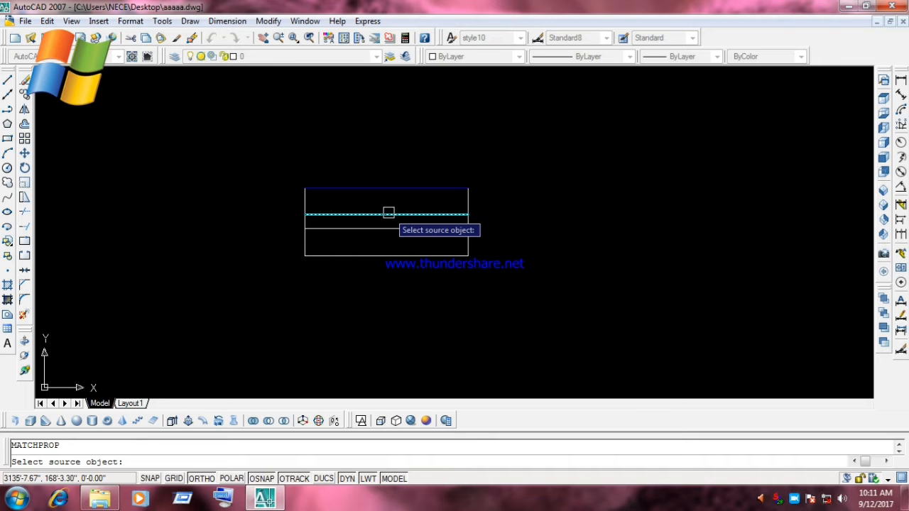
pyautogui.click(389, 213)
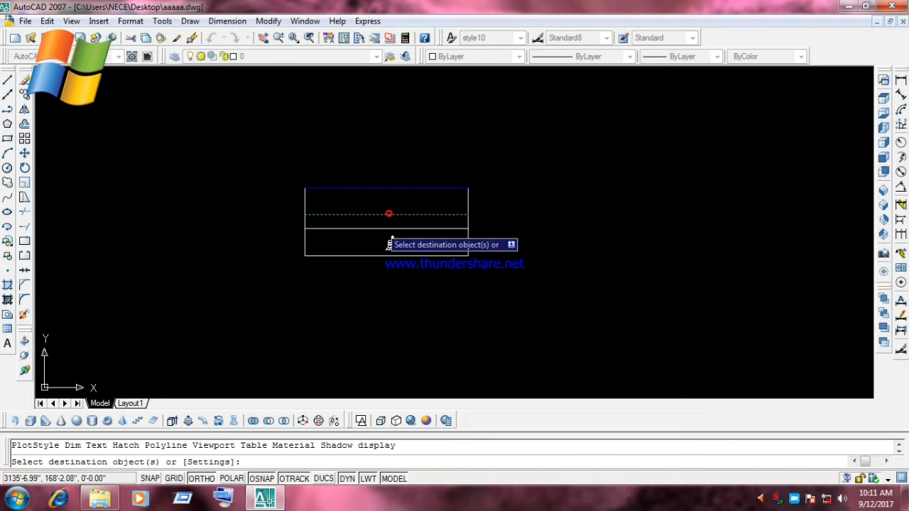
pyautogui.click(351, 227)
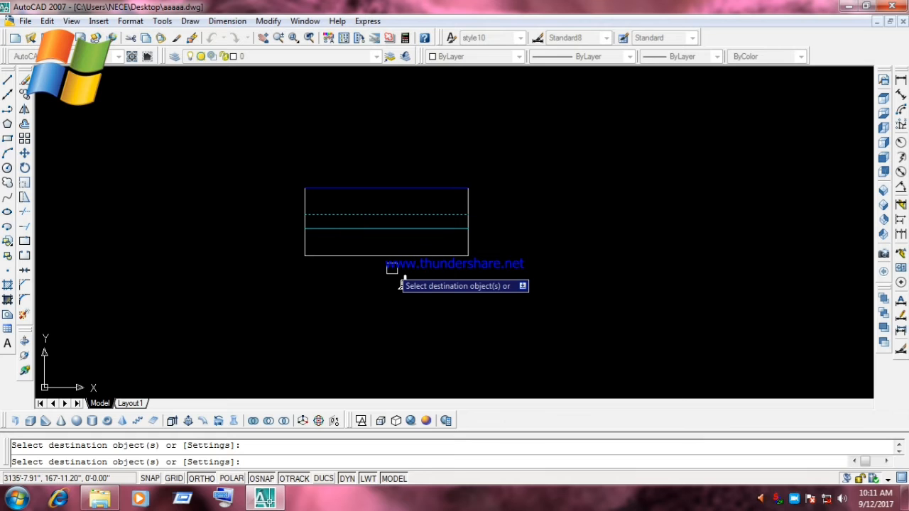
pyautogui.press('Escape')
# Use Match Properties to copy the blue top line's properties to the rectangle's bottom line
pyautogui.write('ma')
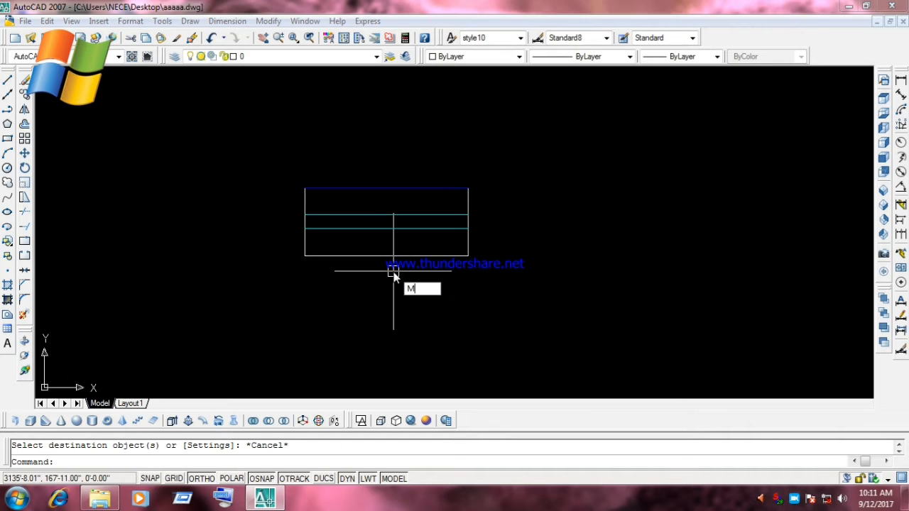
pyautogui.press('Return')
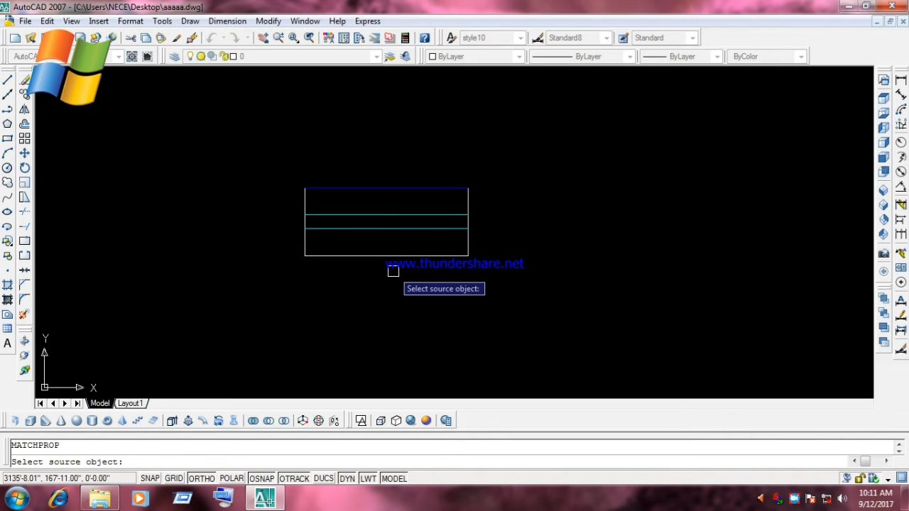
pyautogui.click(386, 187)
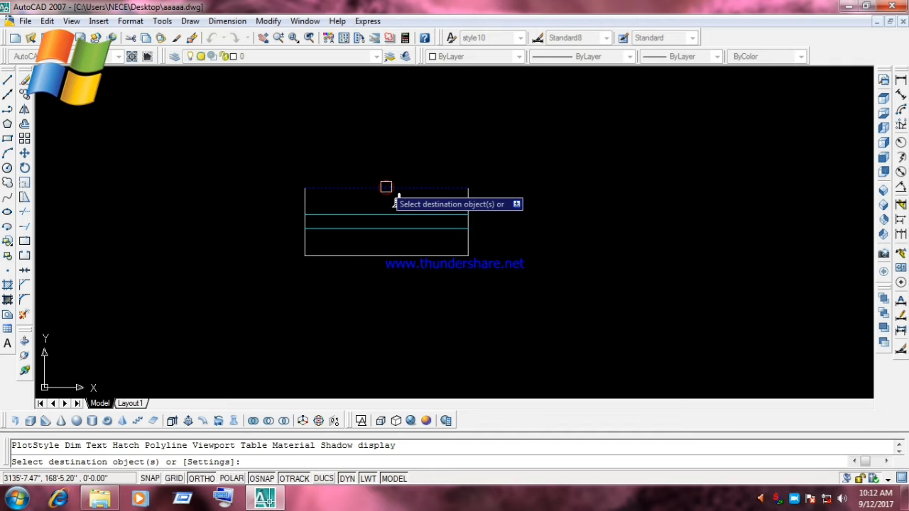
pyautogui.click(386, 254)
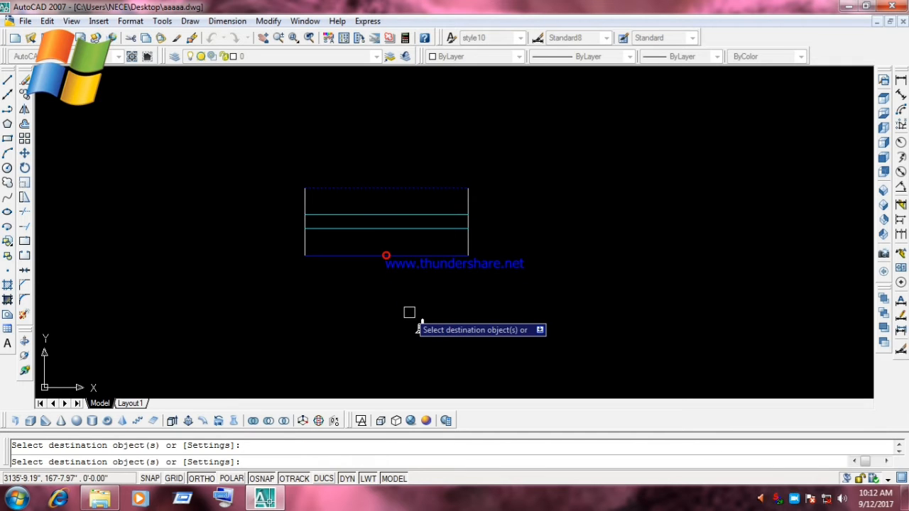
pyautogui.press('Escape')
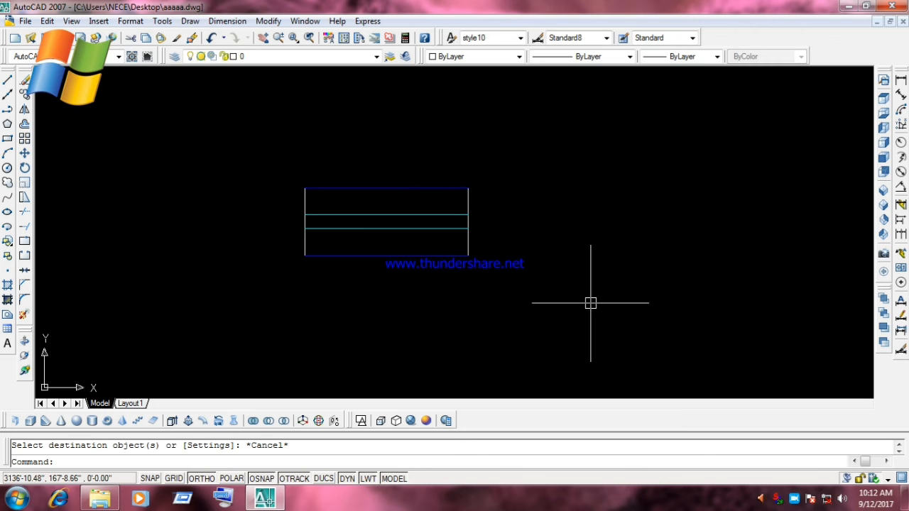
pyautogui.click(608, 317)
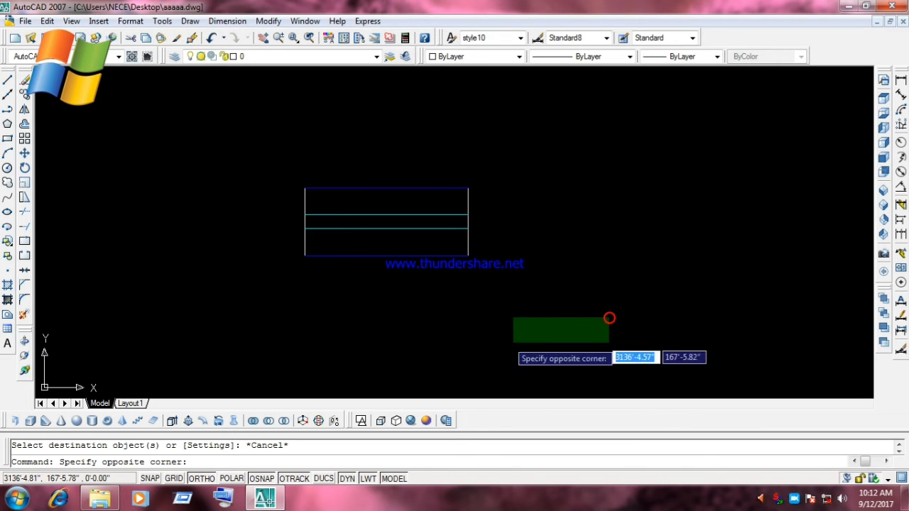
pyautogui.press('Escape')
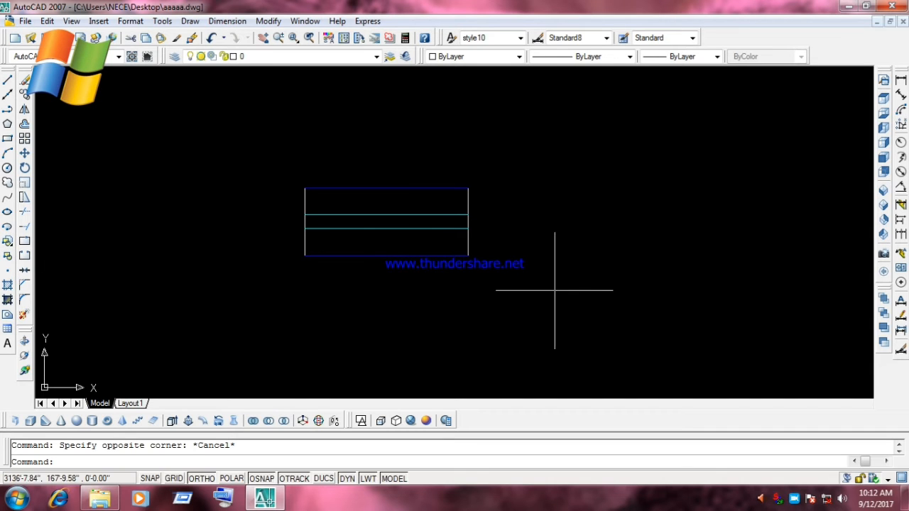
# Select all six lines of the rectangle drawing and start a block definition named WIN
pyautogui.click(645, 303)
pyautogui.click(205, 140)
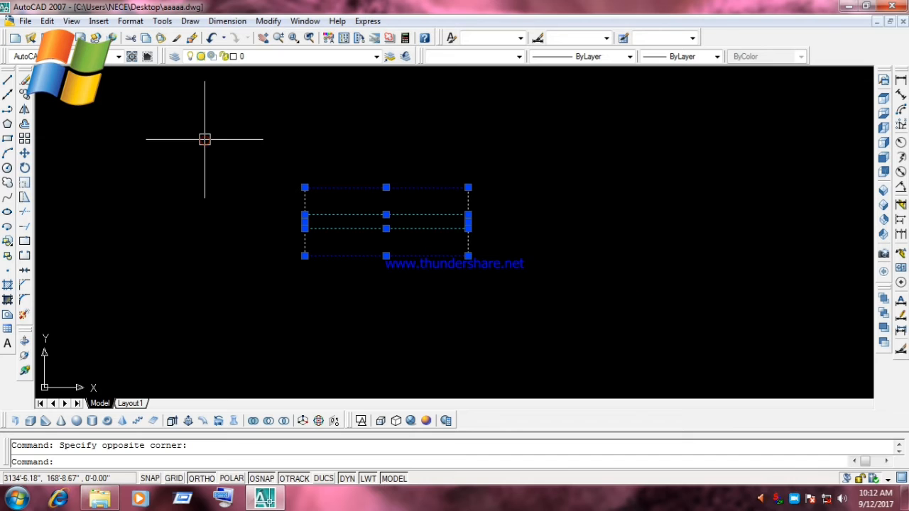
pyautogui.write('b')
pyautogui.press('Return')
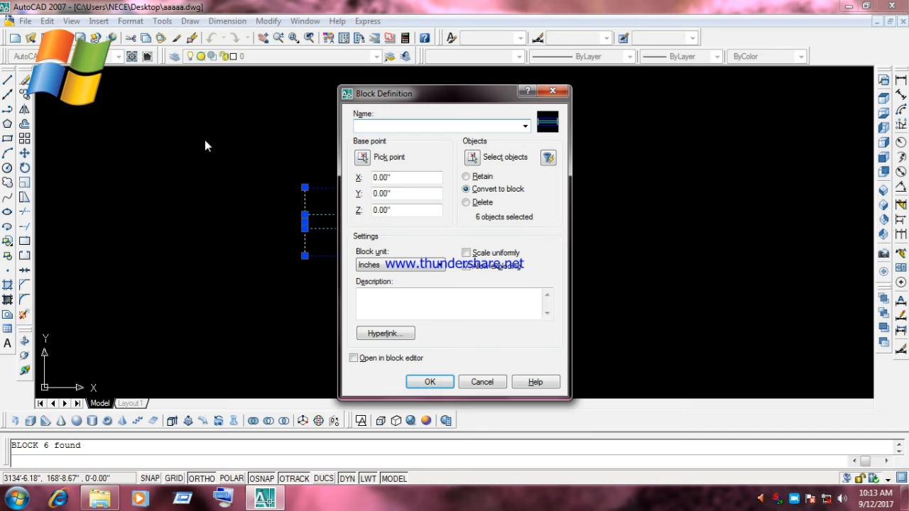
pyautogui.write('WIN')
pyautogui.press('BackSpace')
pyautogui.press('BackSpace')
pyautogui.write('IN')
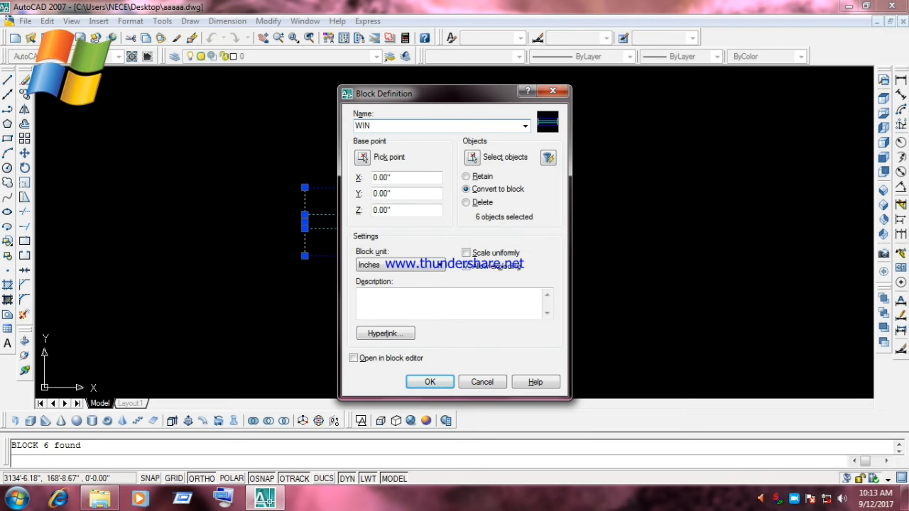
# Set the block's base point at the midpoint of the rectangle's bottom line and decline updating the existing WIN definition
pyautogui.click(362, 158)
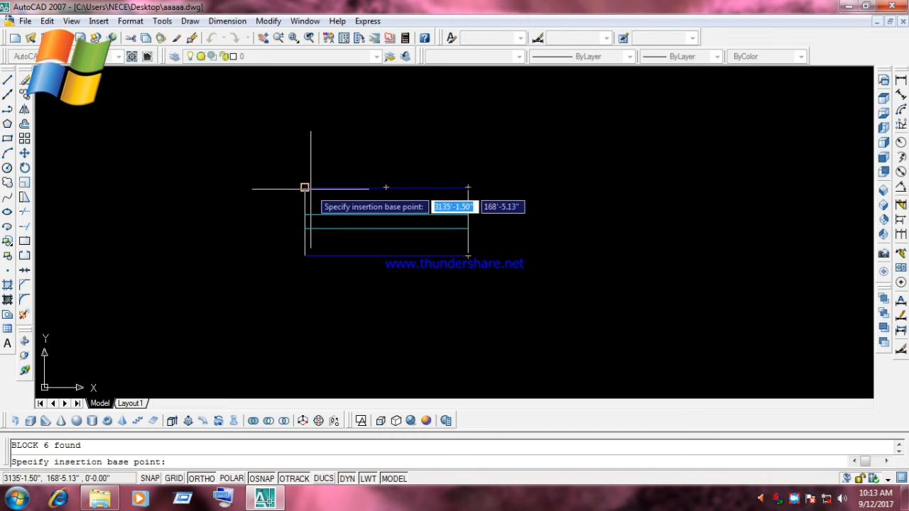
pyautogui.click(386, 256)
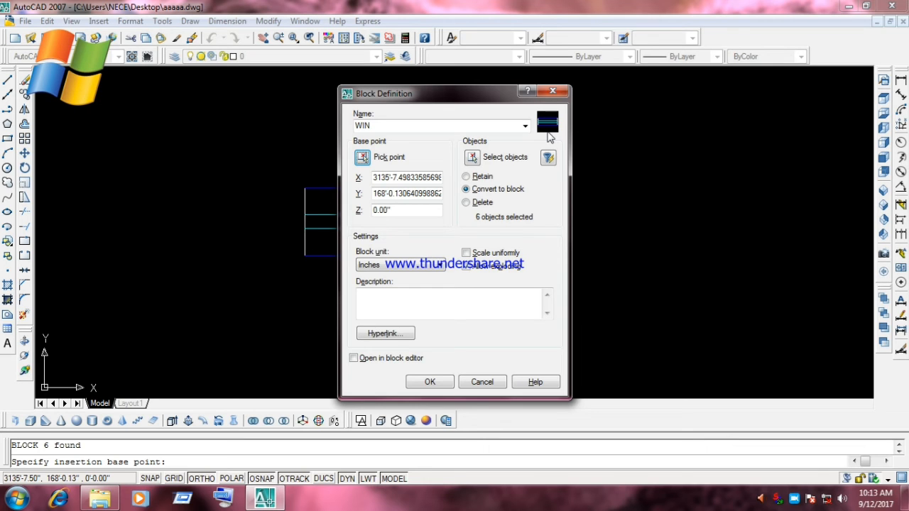
pyautogui.click(430, 382)
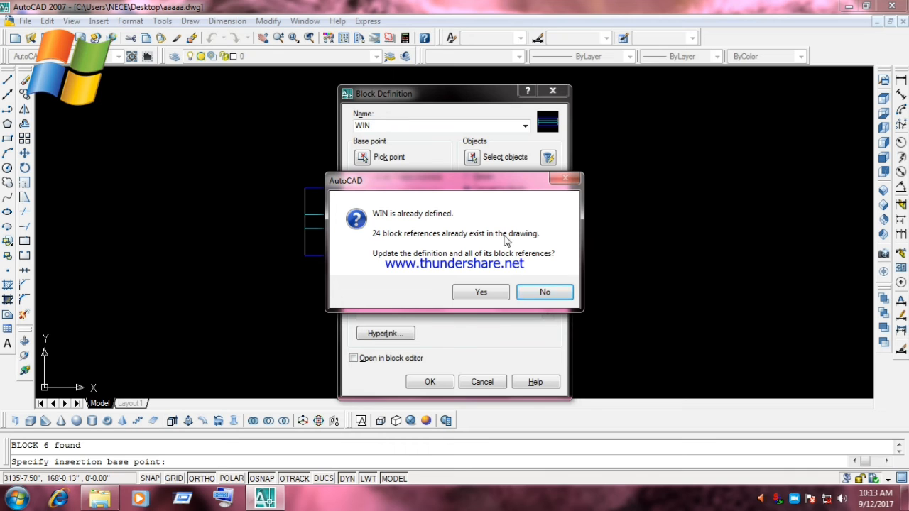
pyautogui.click(545, 292)
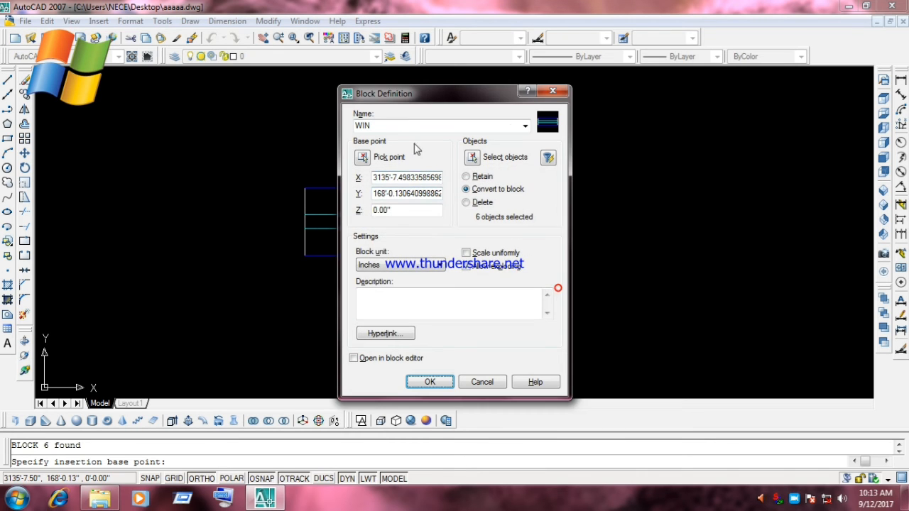
# Rename the block definition as WIN--222 and create the block
pyautogui.click(396, 126)
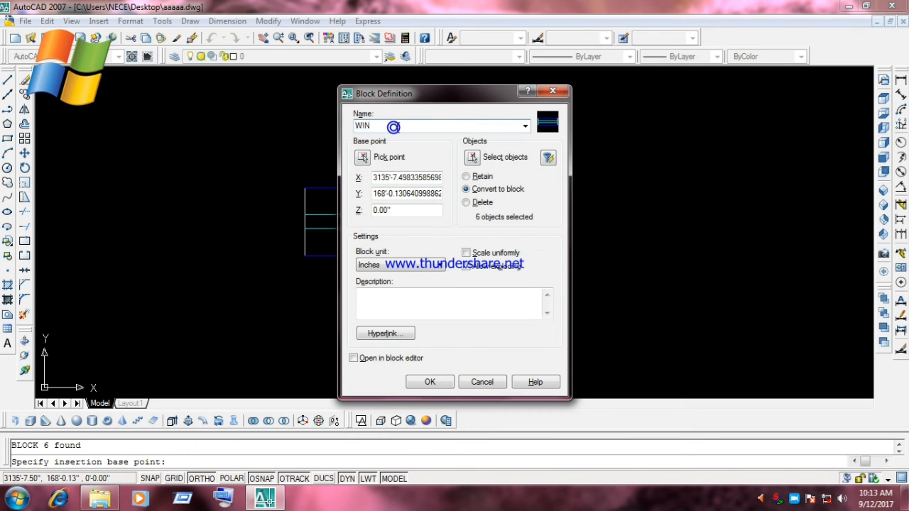
pyautogui.write('--222')
pyautogui.click(430, 382)
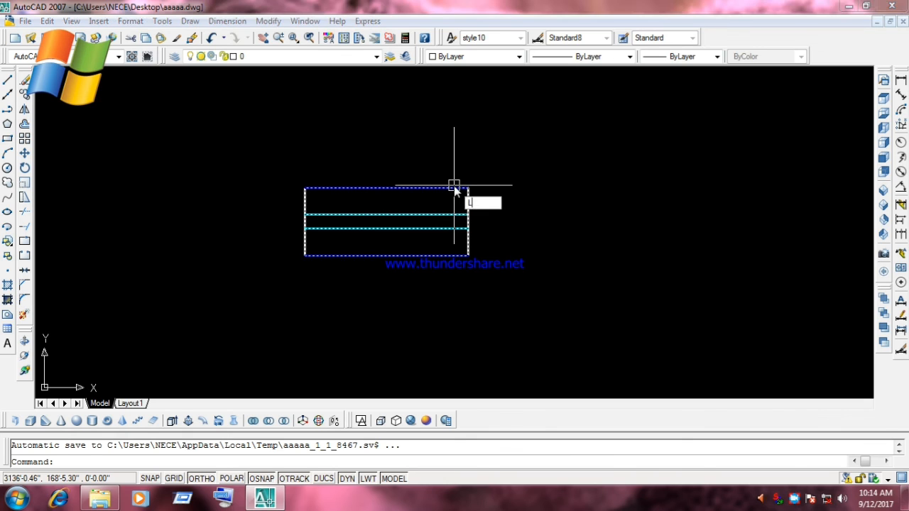
# Draw a circle beside the block, on its right, larger than the block's height
pyautogui.press('Escape')
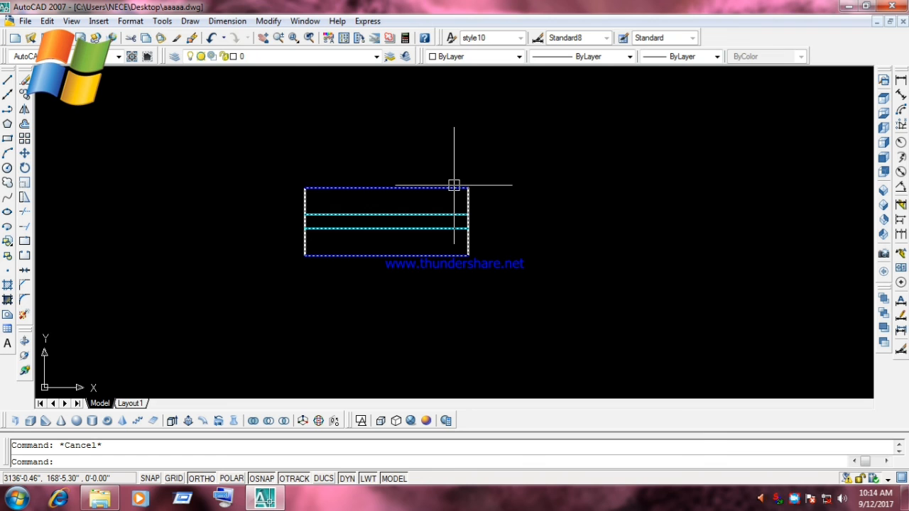
pyautogui.write('c')
pyautogui.press('Return')
pyautogui.click(610, 207)
pyautogui.click(679, 317)
pyautogui.press('Escape')
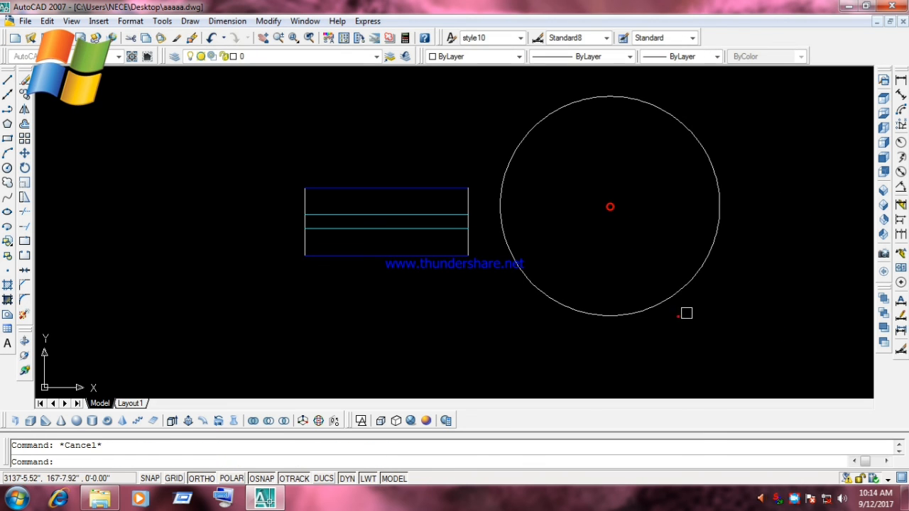
# Select the circle with a crossing window and delete it
pyautogui.click(699, 304)
pyautogui.click(632, 245)
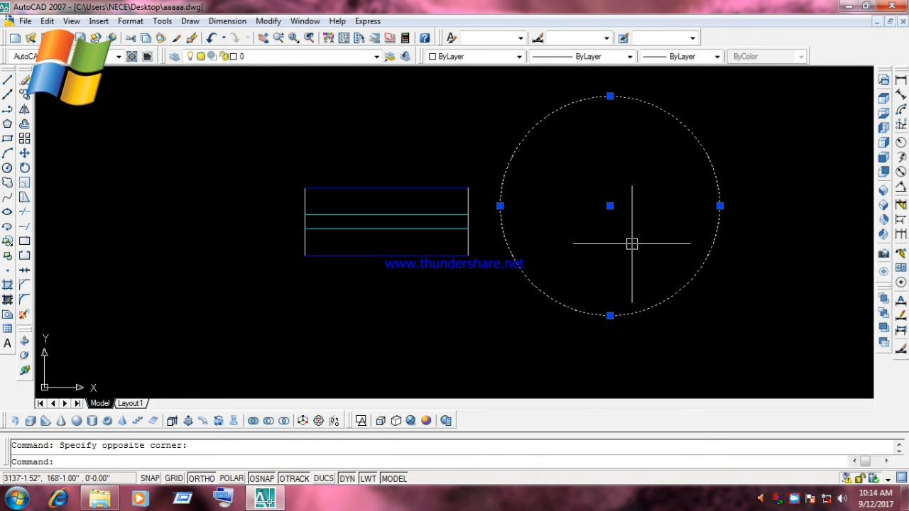
pyautogui.press('Escape')
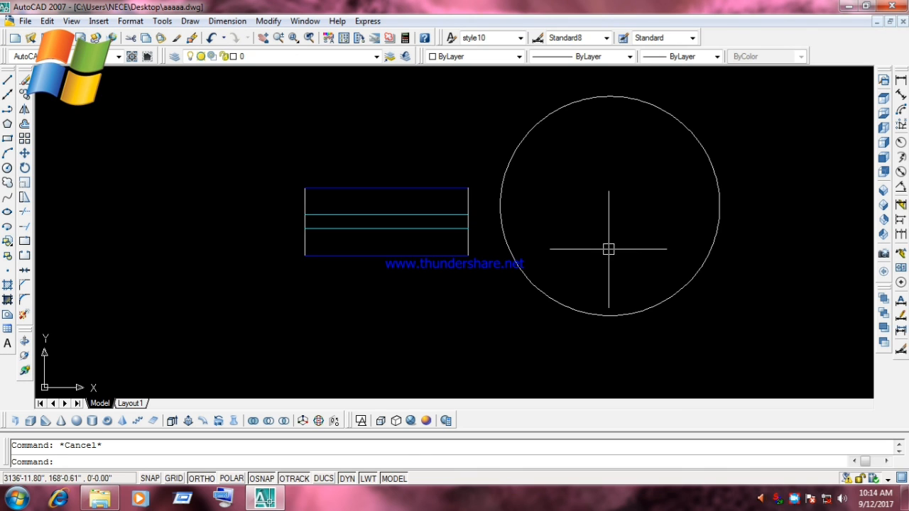
pyautogui.click(738, 311)
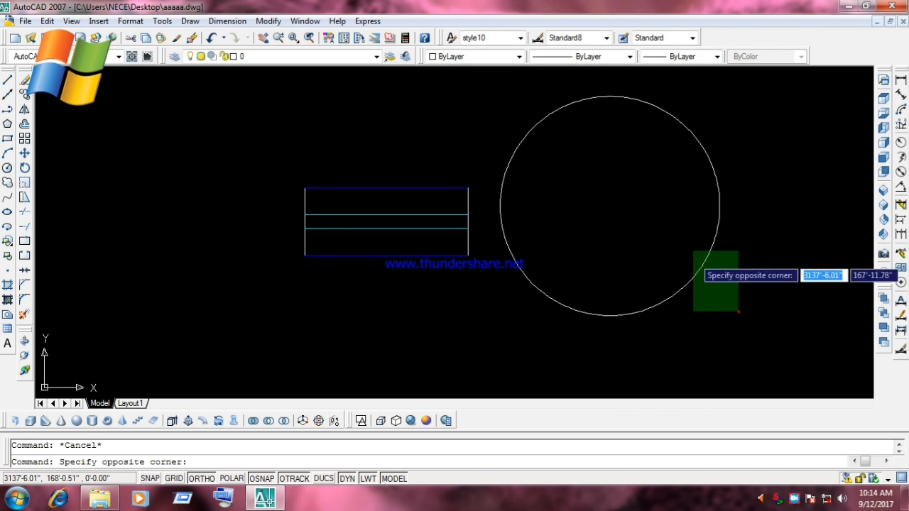
pyautogui.click(678, 215)
pyautogui.press('Delete')
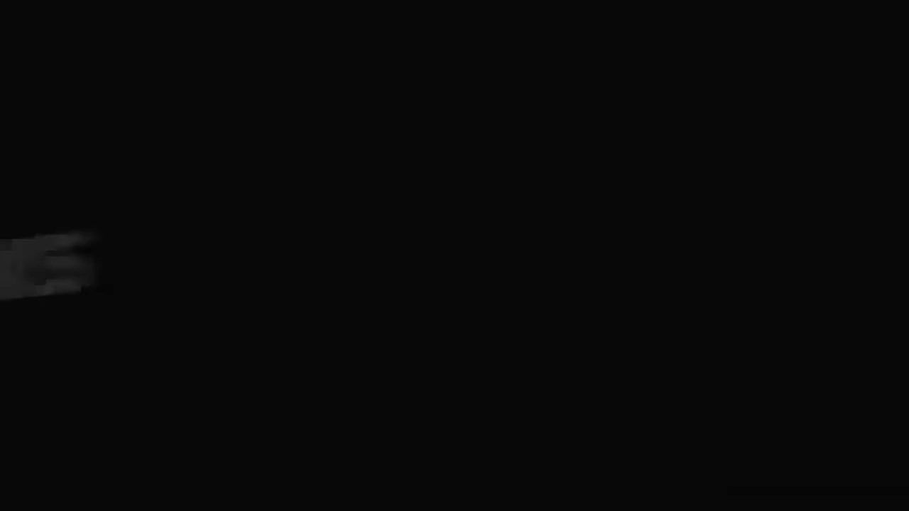